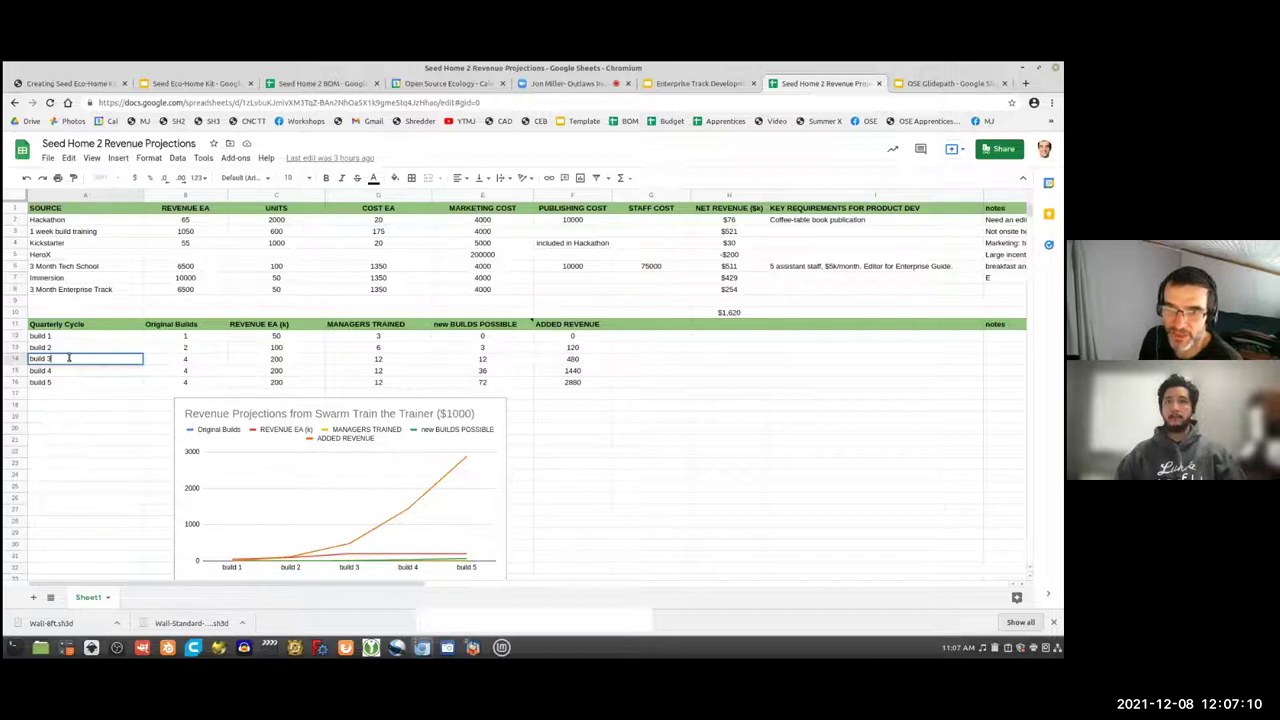
# Step: Review the build 1 row's original builds and revenue figures in the quarterly cycle table
pyautogui.click(75, 343)
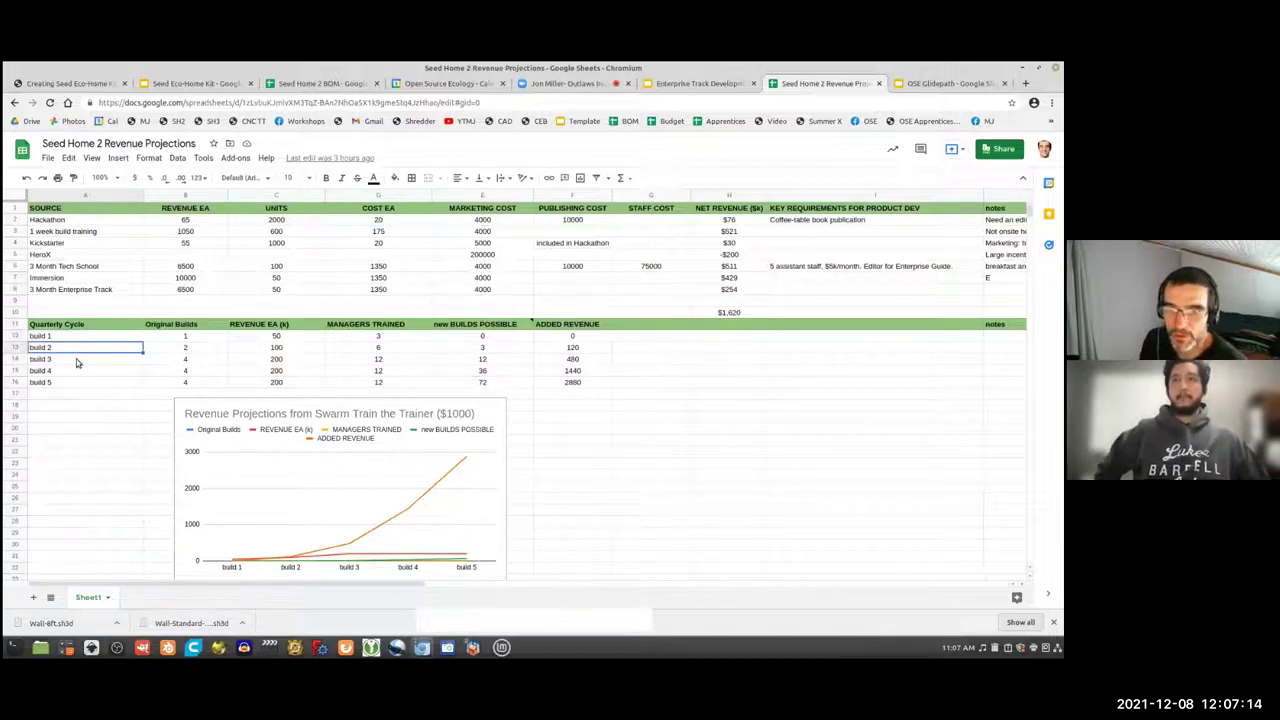
pyautogui.click(177, 339)
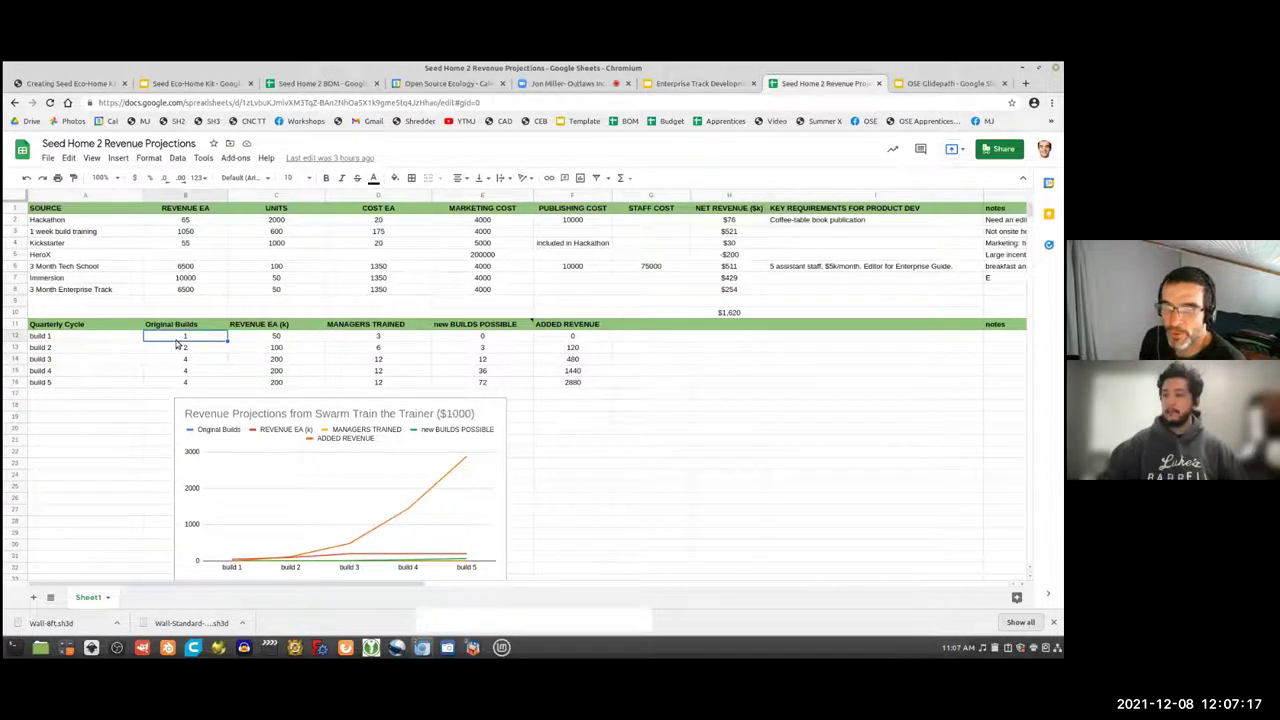
pyautogui.click(279, 340)
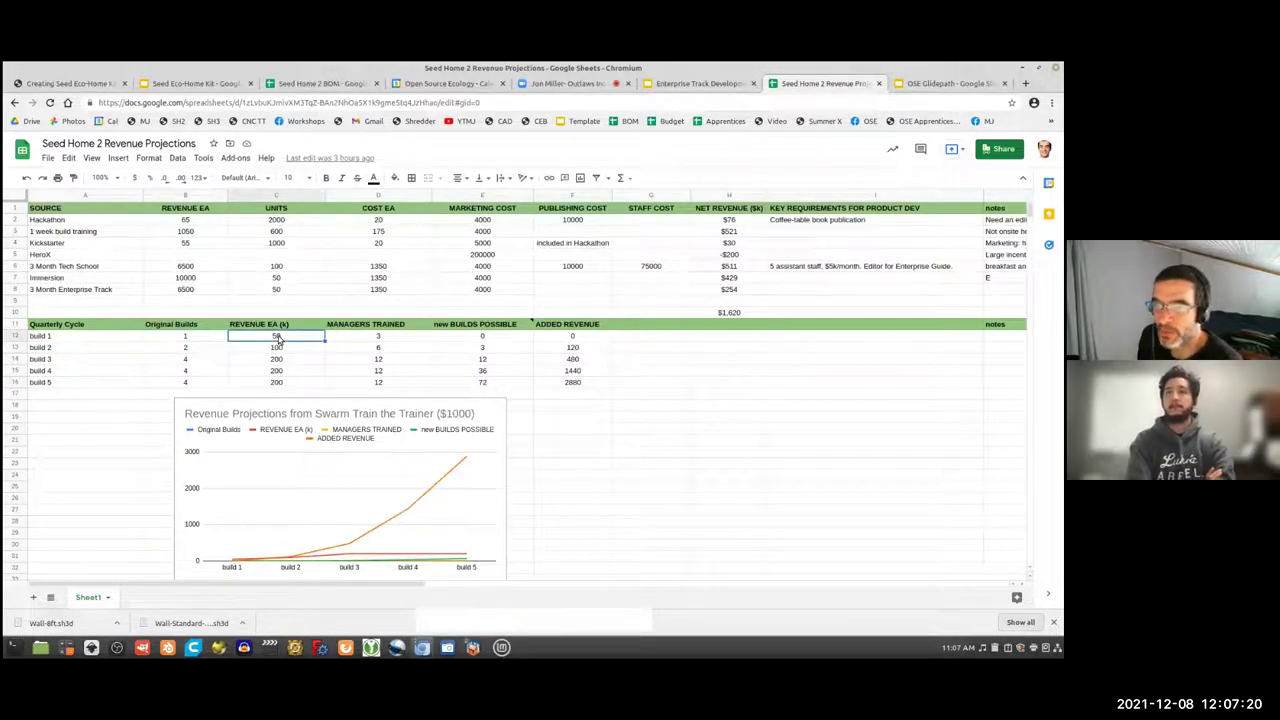
pyautogui.click(208, 340)
pyautogui.doubleClick(264, 337)
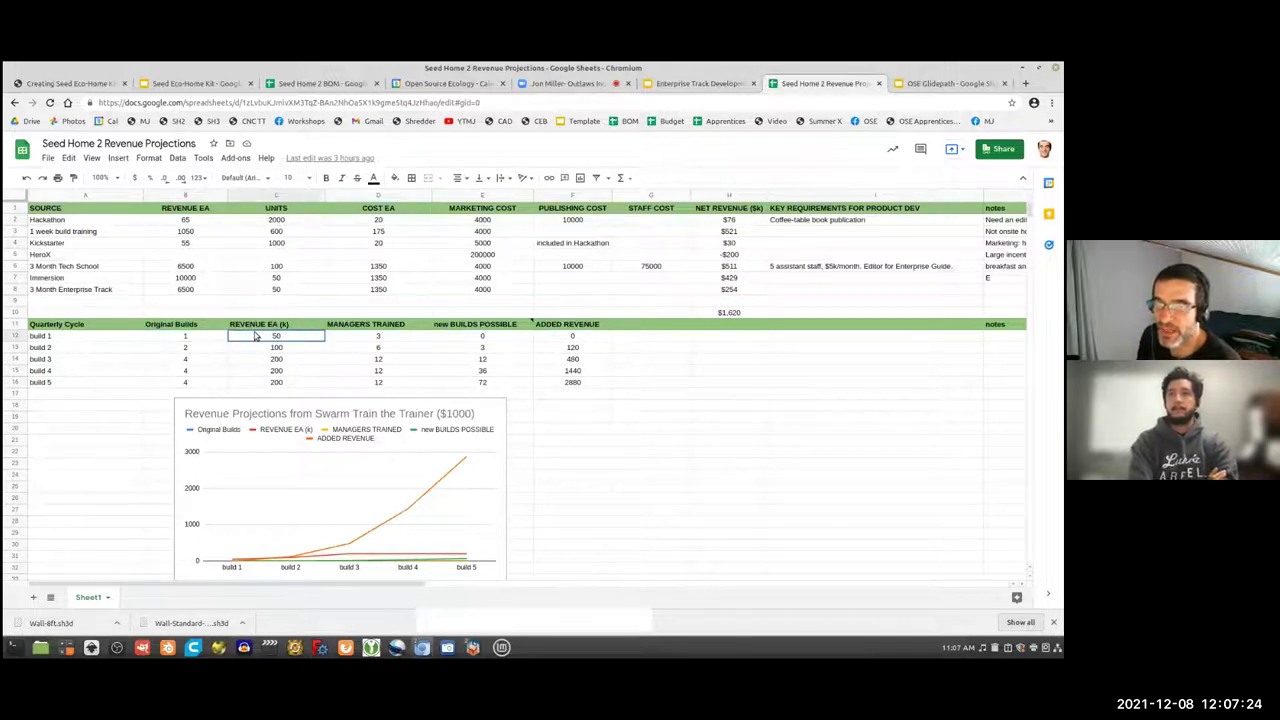
pyautogui.click(214, 341)
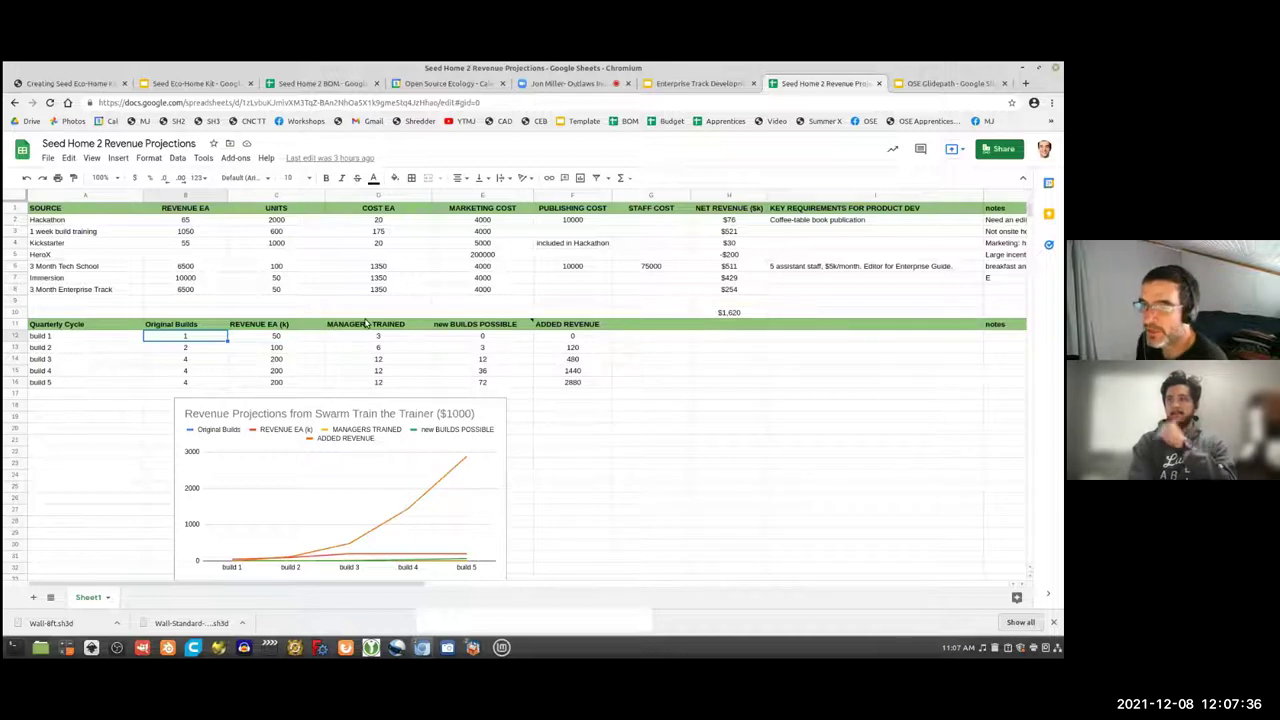
# Step: Examine the new builds possible and added revenue columns for builds 1 to 5
pyautogui.moveTo(472, 338); pyautogui.dragTo(473, 386)
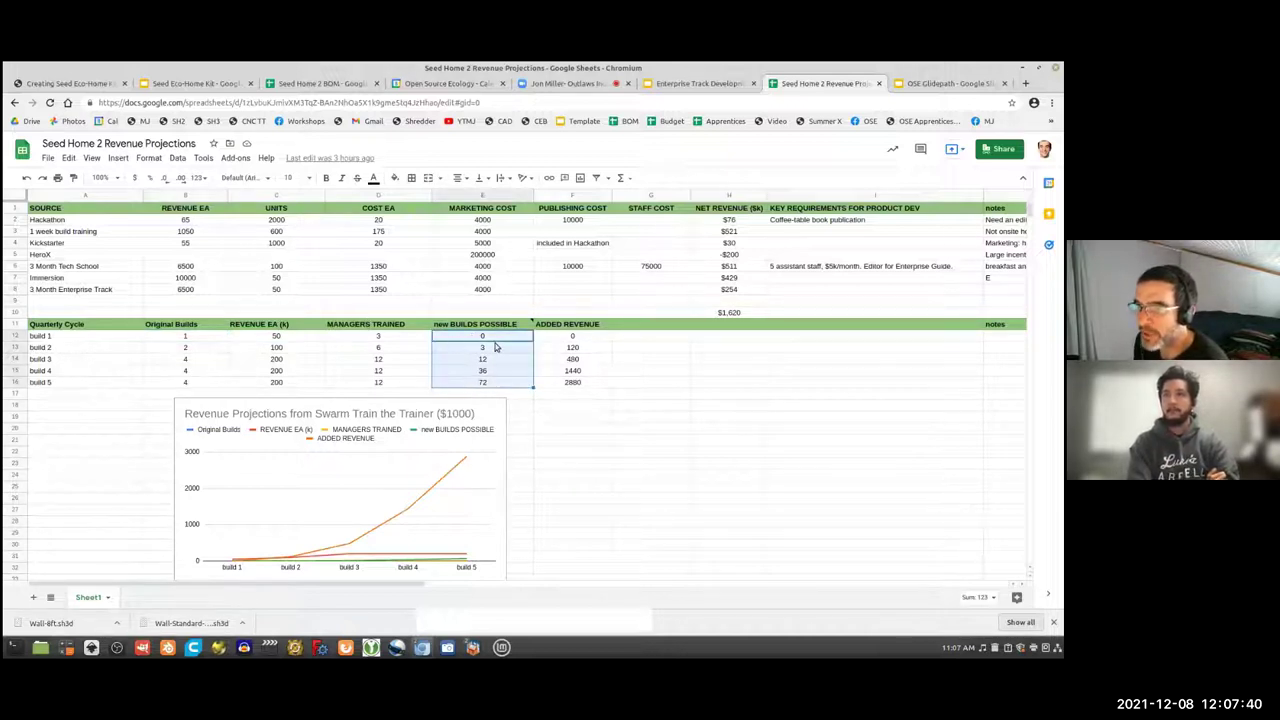
pyautogui.moveTo(572, 336); pyautogui.dragTo(580, 384)
pyautogui.click(583, 345)
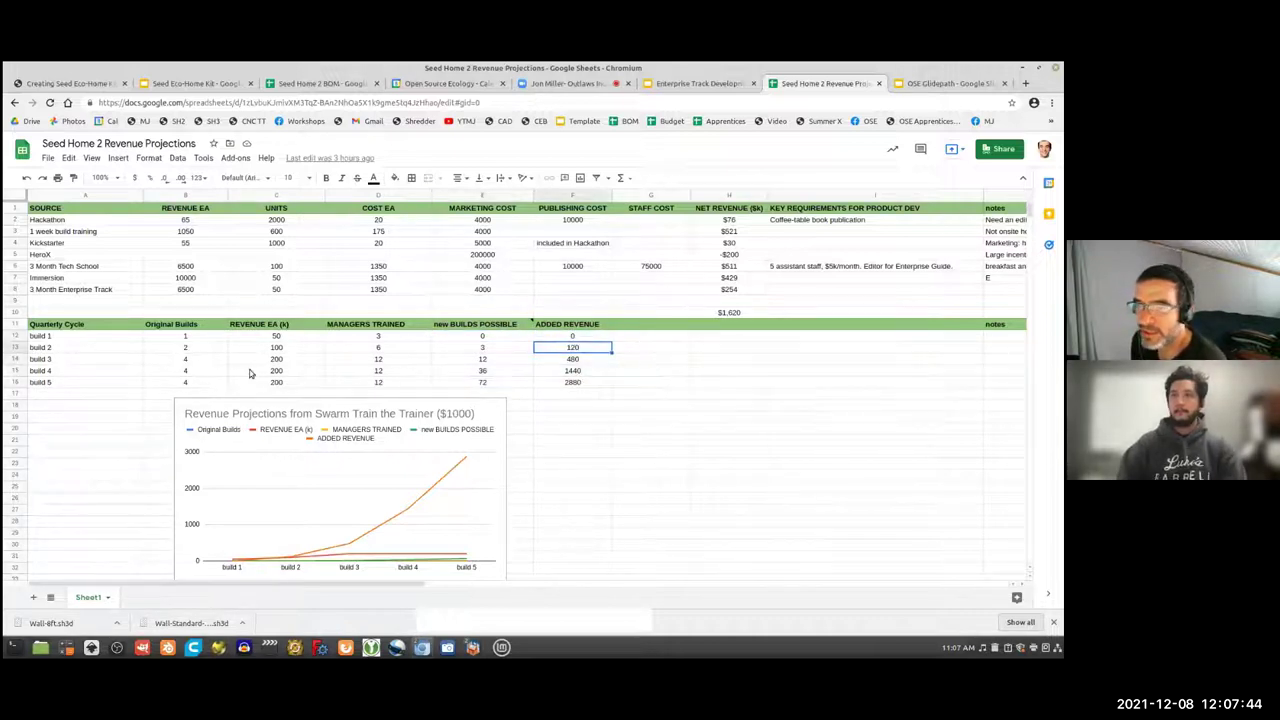
# Step: Check the original builds and managers trained entries in the build 2 row
pyautogui.click(196, 351)
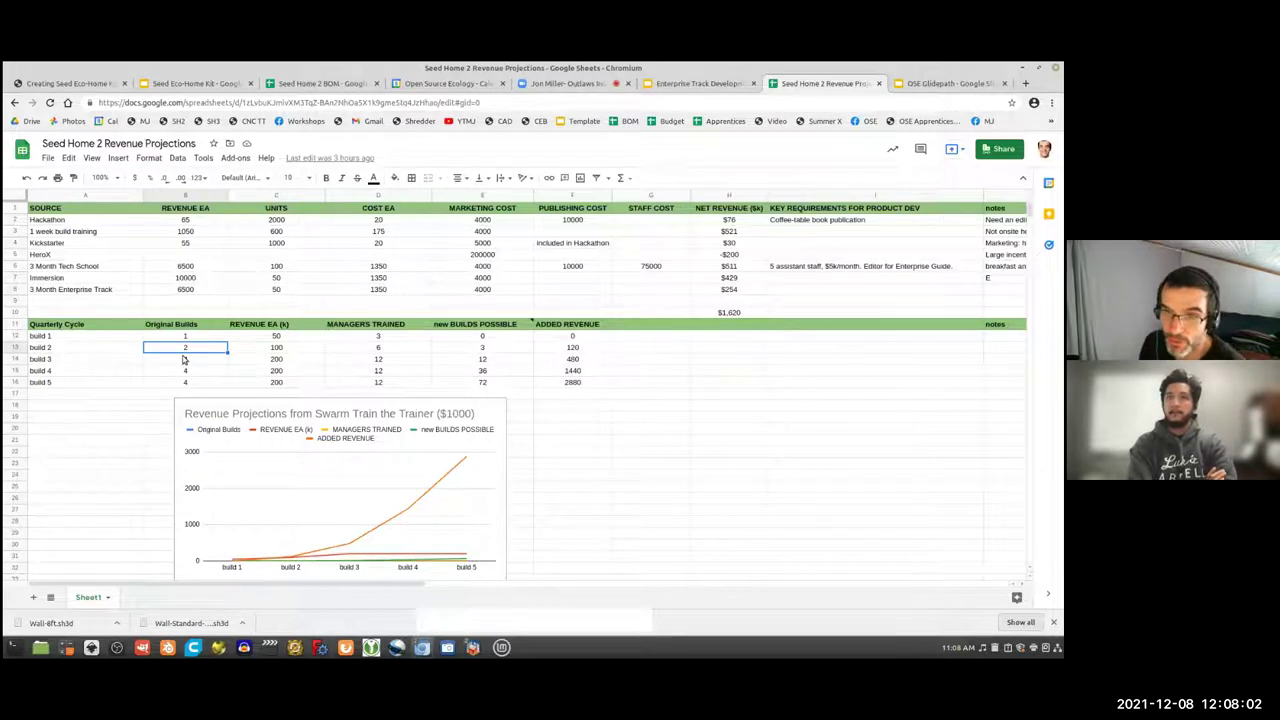
pyautogui.write('3')
pyautogui.press('BackSpace')
pyautogui.write('3')
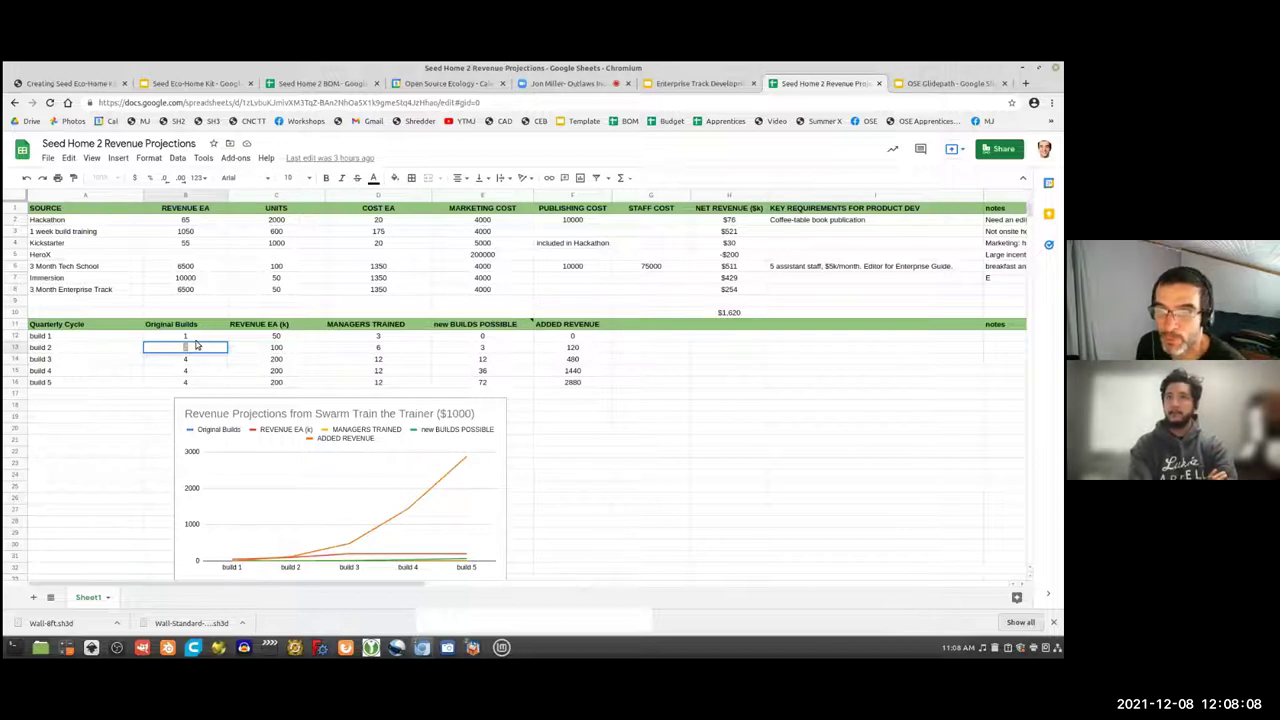
pyautogui.click(384, 352)
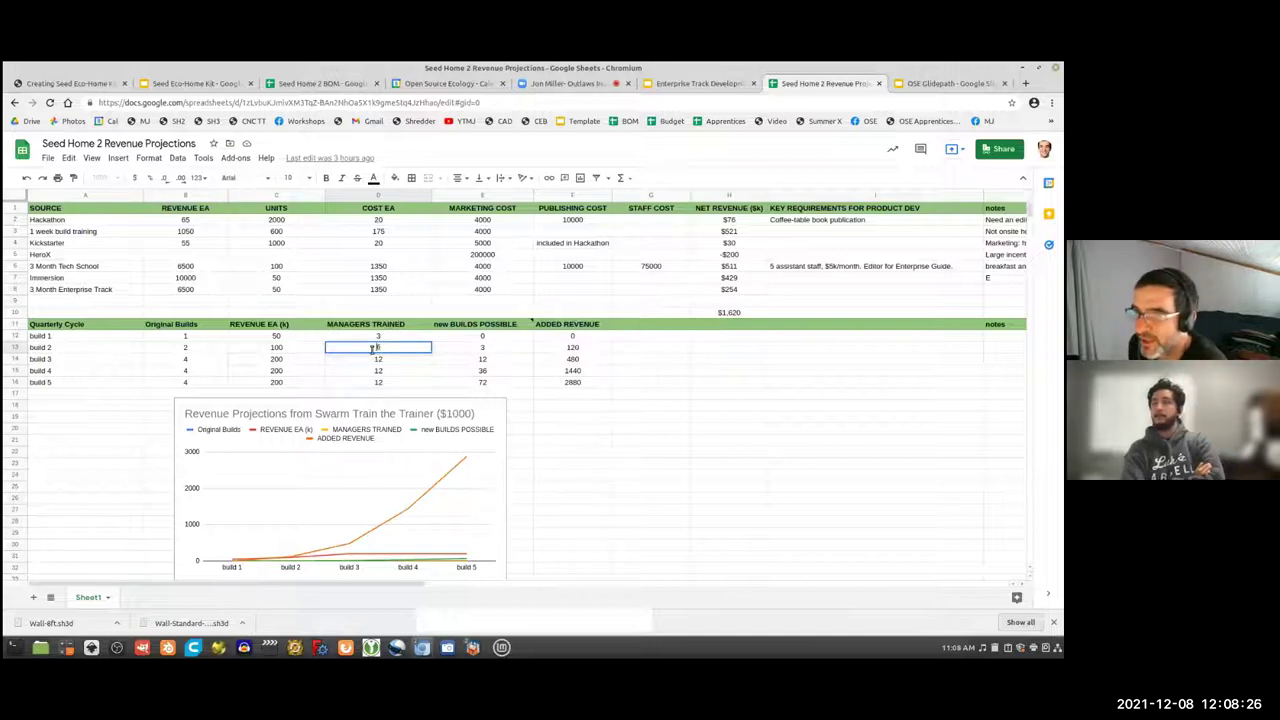
# Step: Inspect the formula behind build 2's new builds possible and the build 1 managers trained cell it references
pyautogui.click(485, 350)
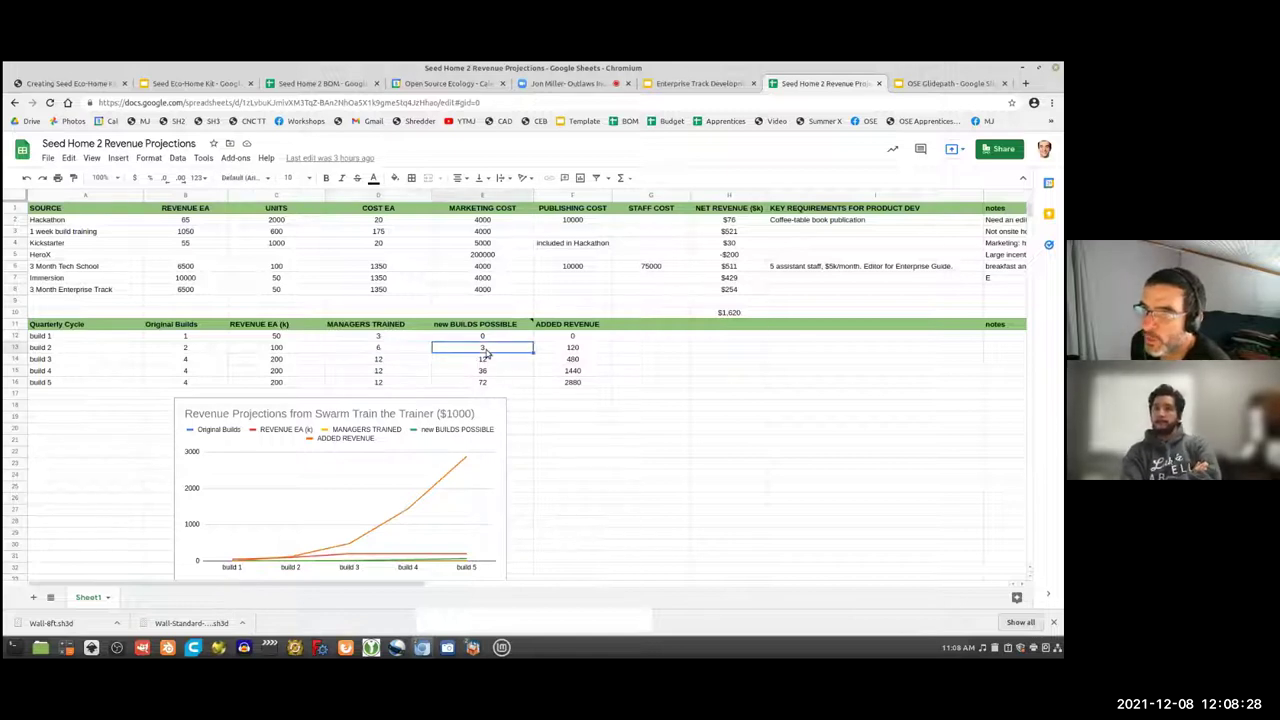
pyautogui.write('=')
pyautogui.press('Left')
pyautogui.press('Up')
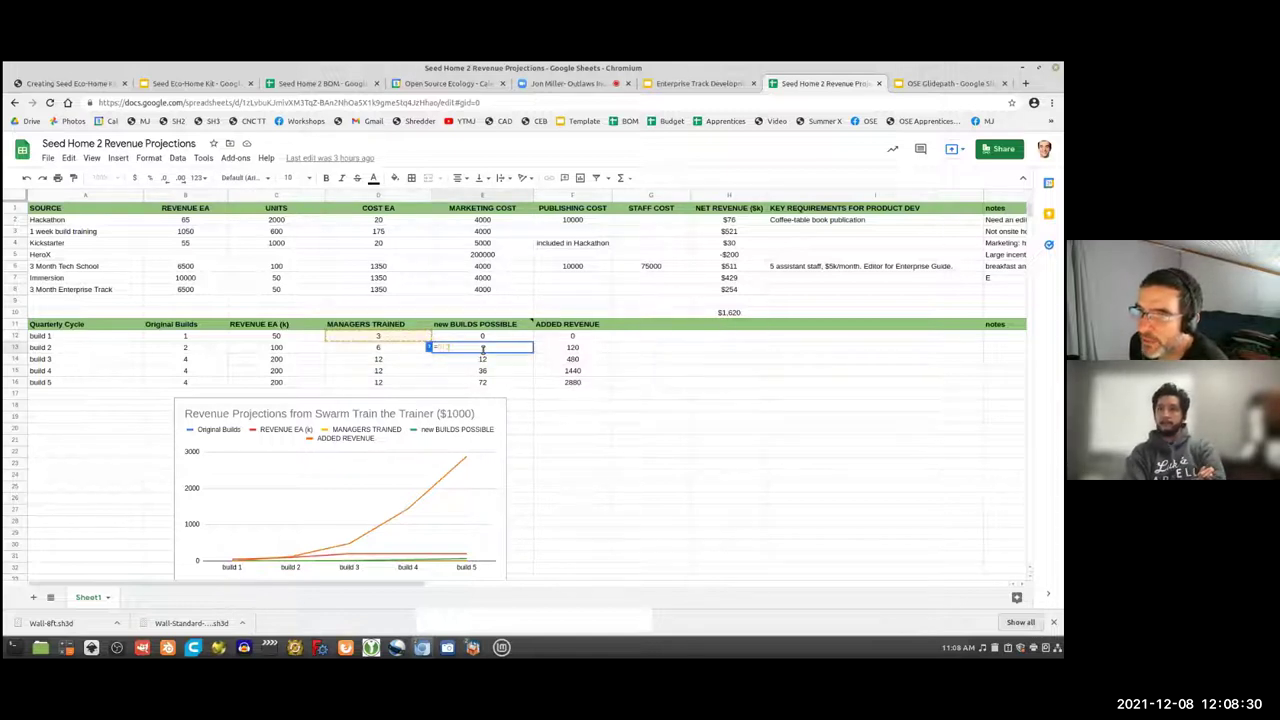
pyautogui.press('Return')
pyautogui.click(382, 338)
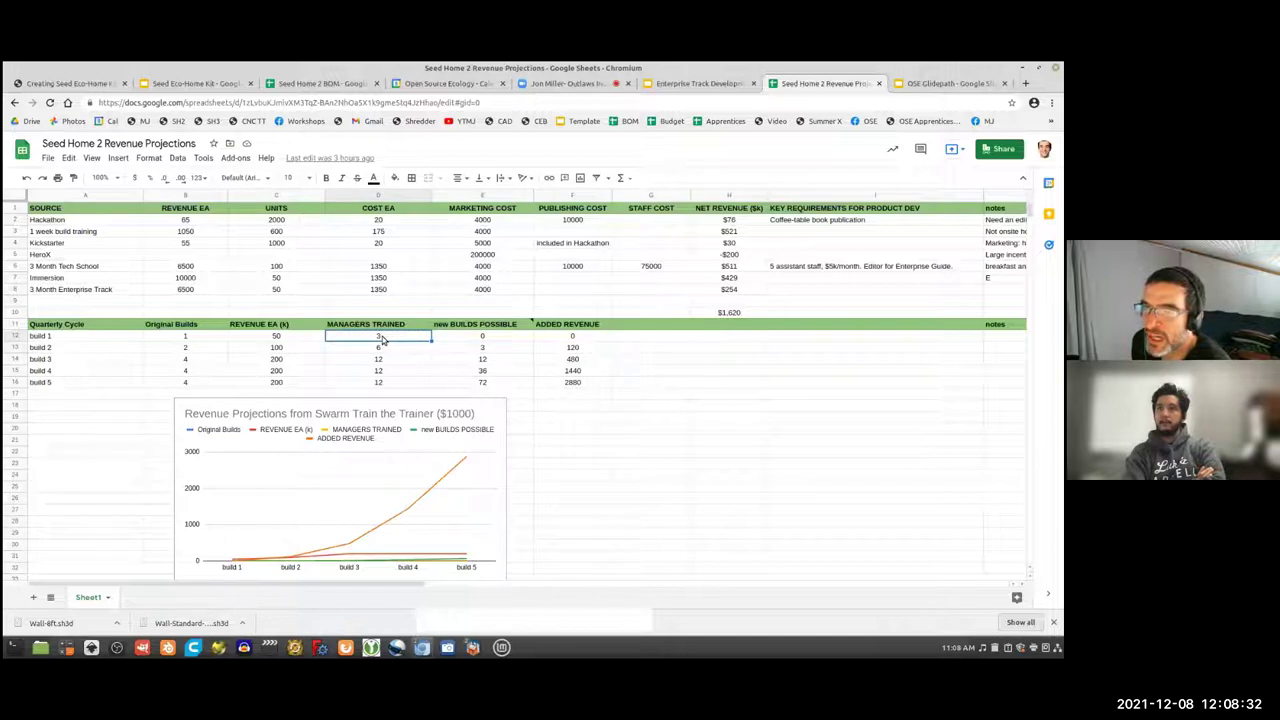
pyautogui.doubleClick(382, 336)
pyautogui.doubleClick(480, 348)
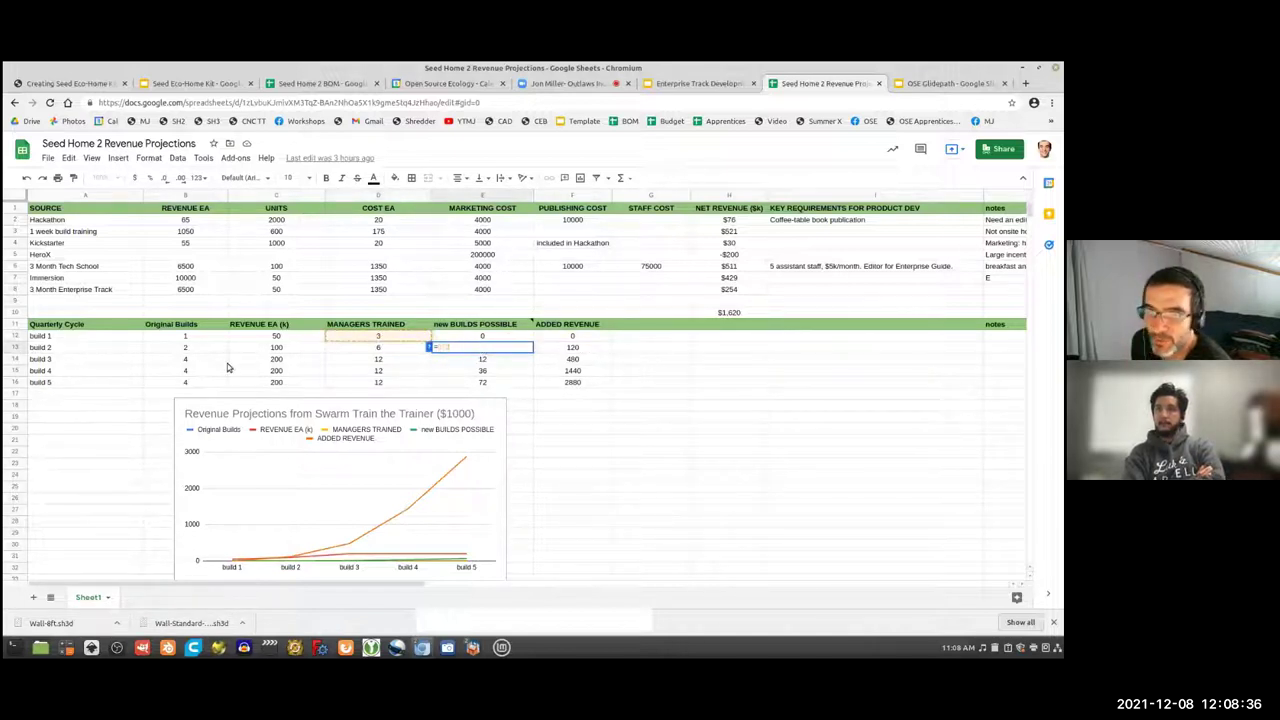
# Step: Review build 3's original builds, revenue and managers trained figures
pyautogui.click(191, 360)
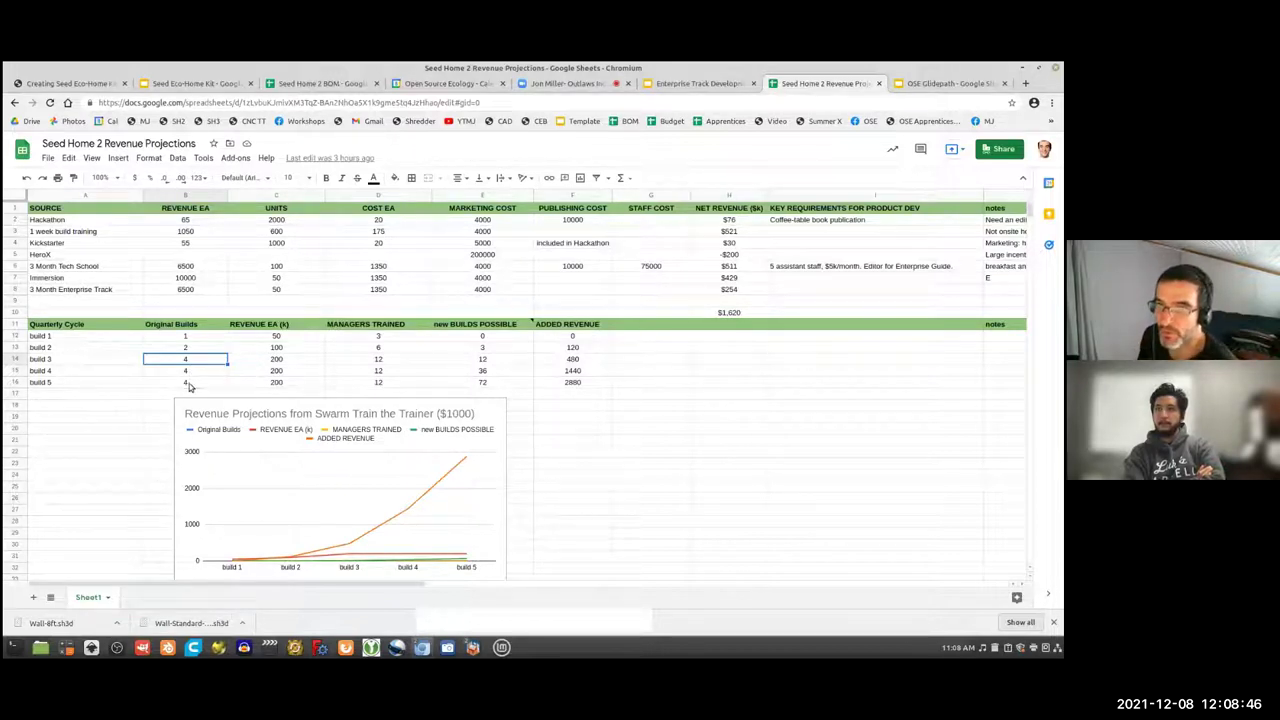
pyautogui.click(250, 363)
pyautogui.click(382, 358)
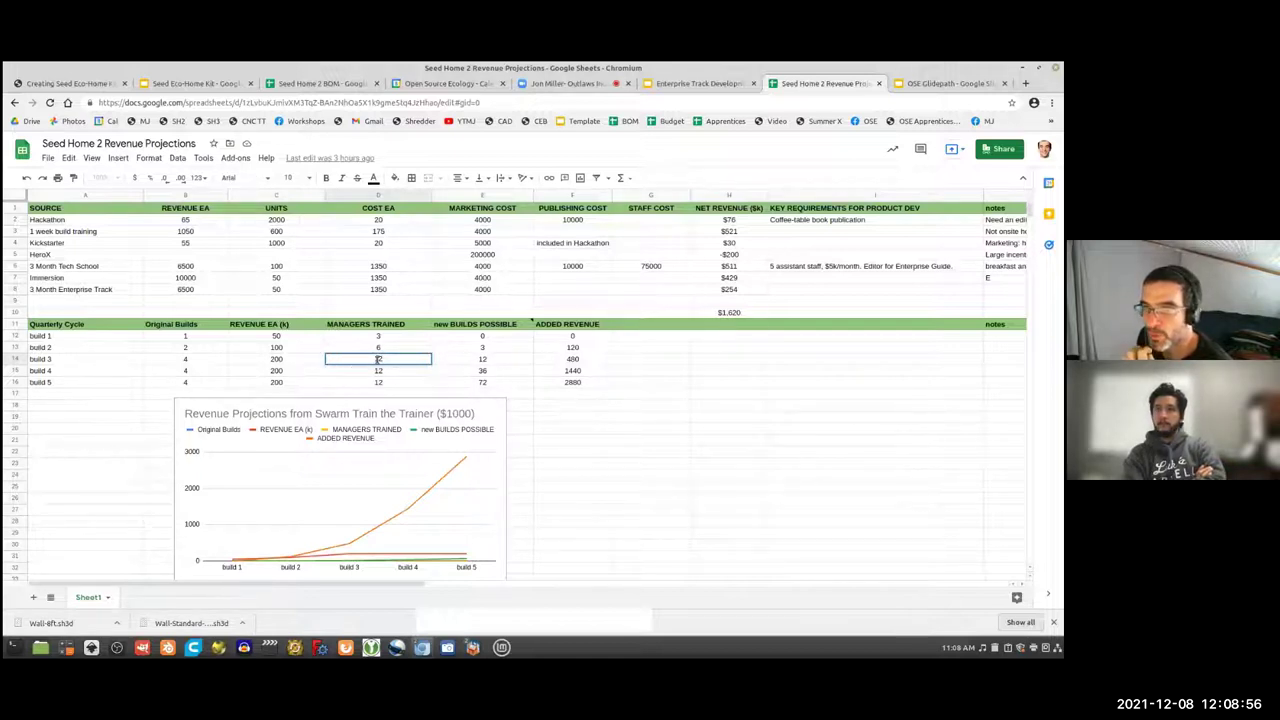
# Step: Inspect build 3's new builds possible formula against the managers trained in builds 1 and 2
pyautogui.click(486, 364)
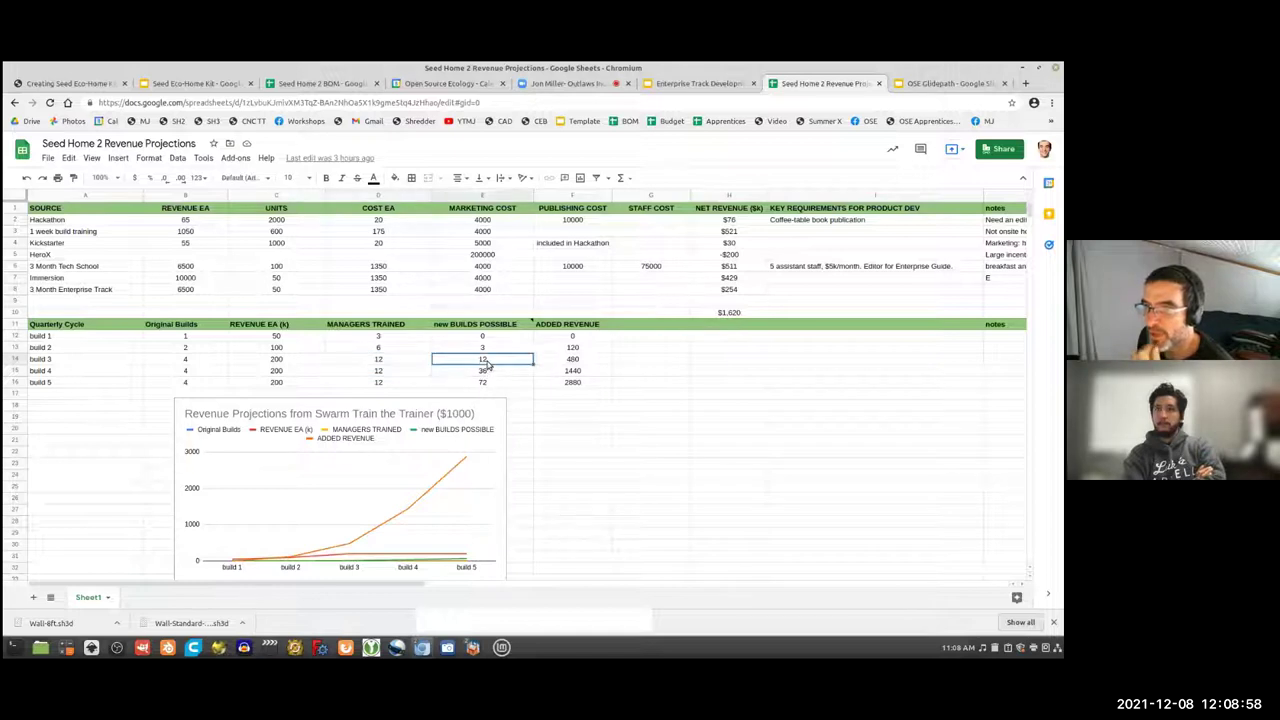
pyautogui.write('=2*D13')
pyautogui.press('Return')
pyautogui.press('Up')
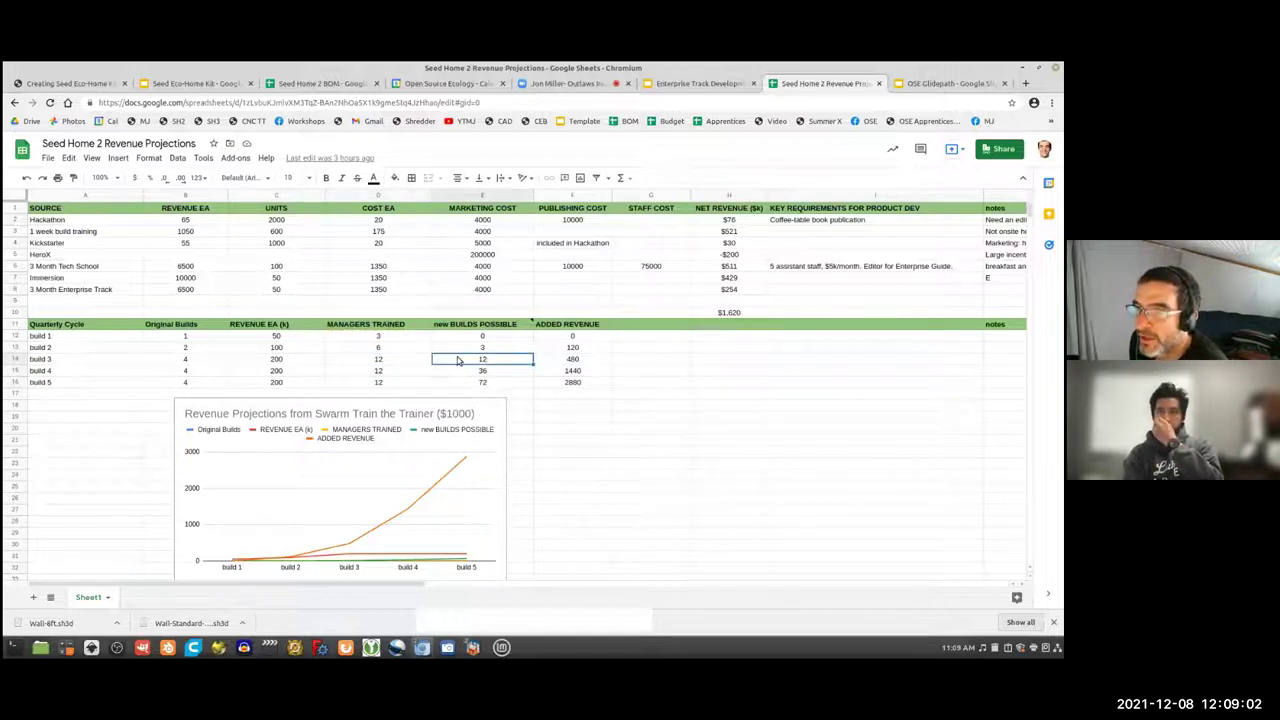
pyautogui.doubleClick(459, 360)
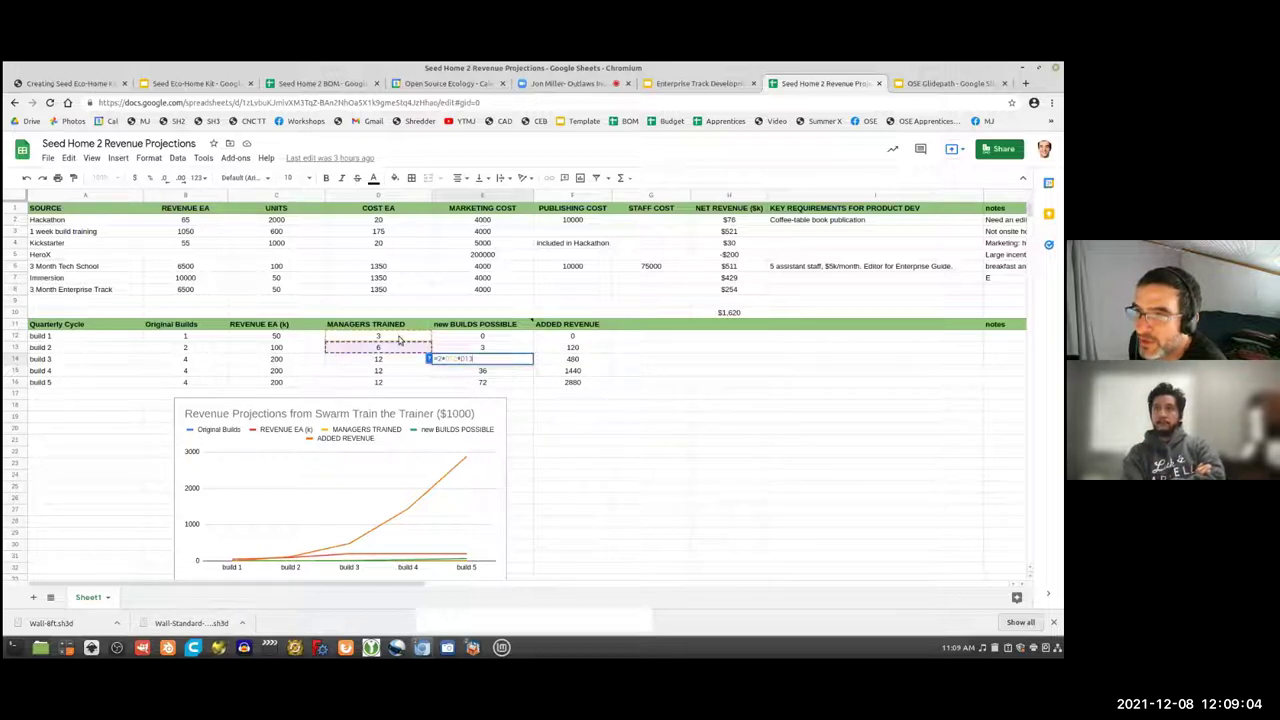
pyautogui.click(399, 338)
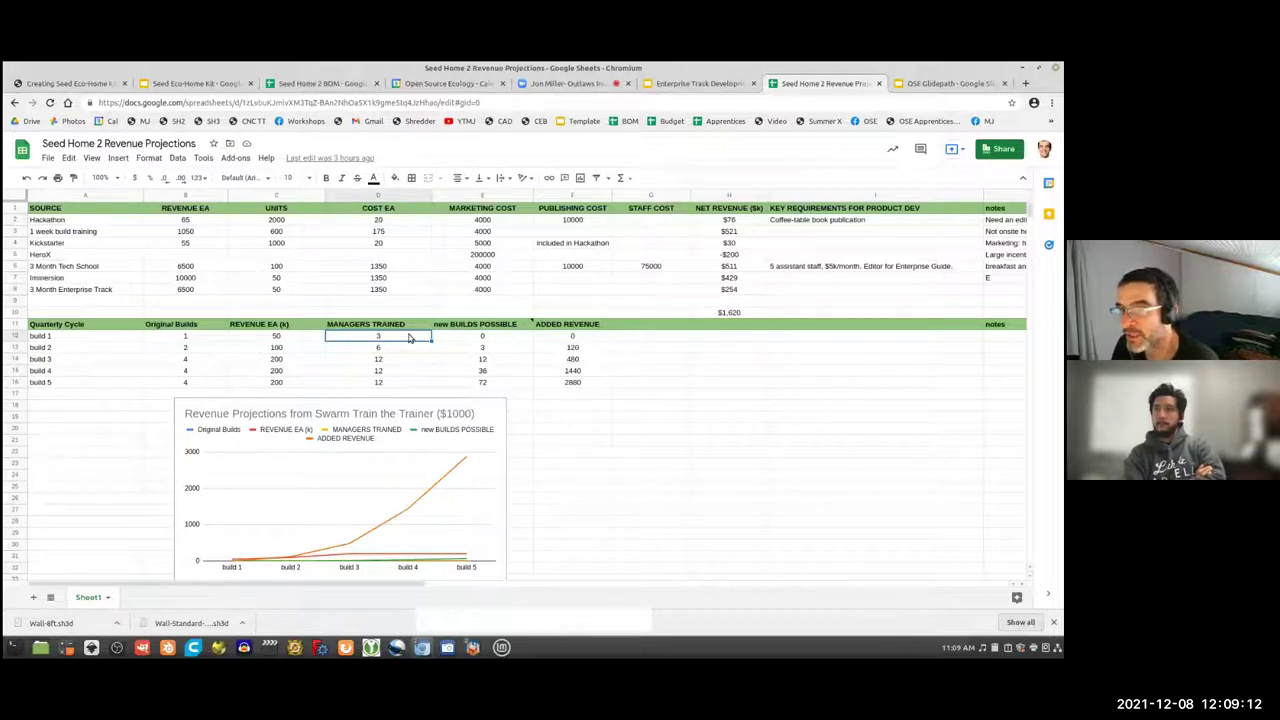
pyautogui.click(462, 358)
pyautogui.doubleClick(462, 358)
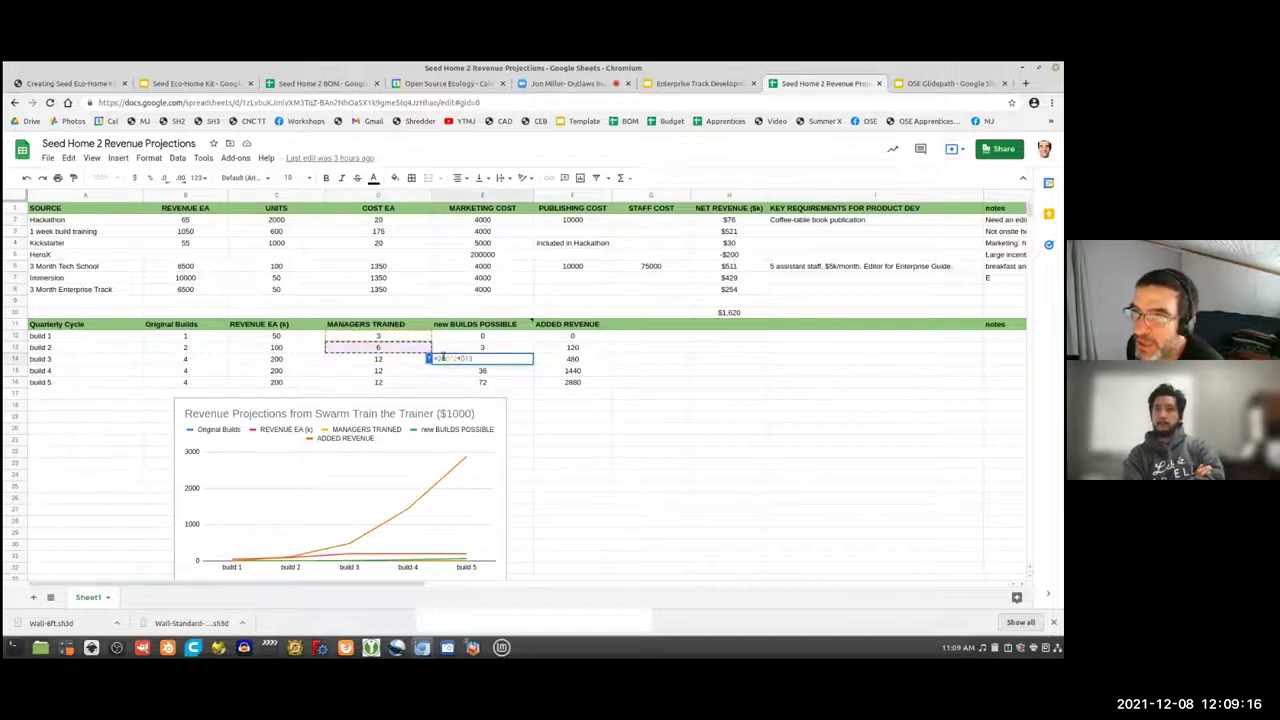
pyautogui.click(367, 338)
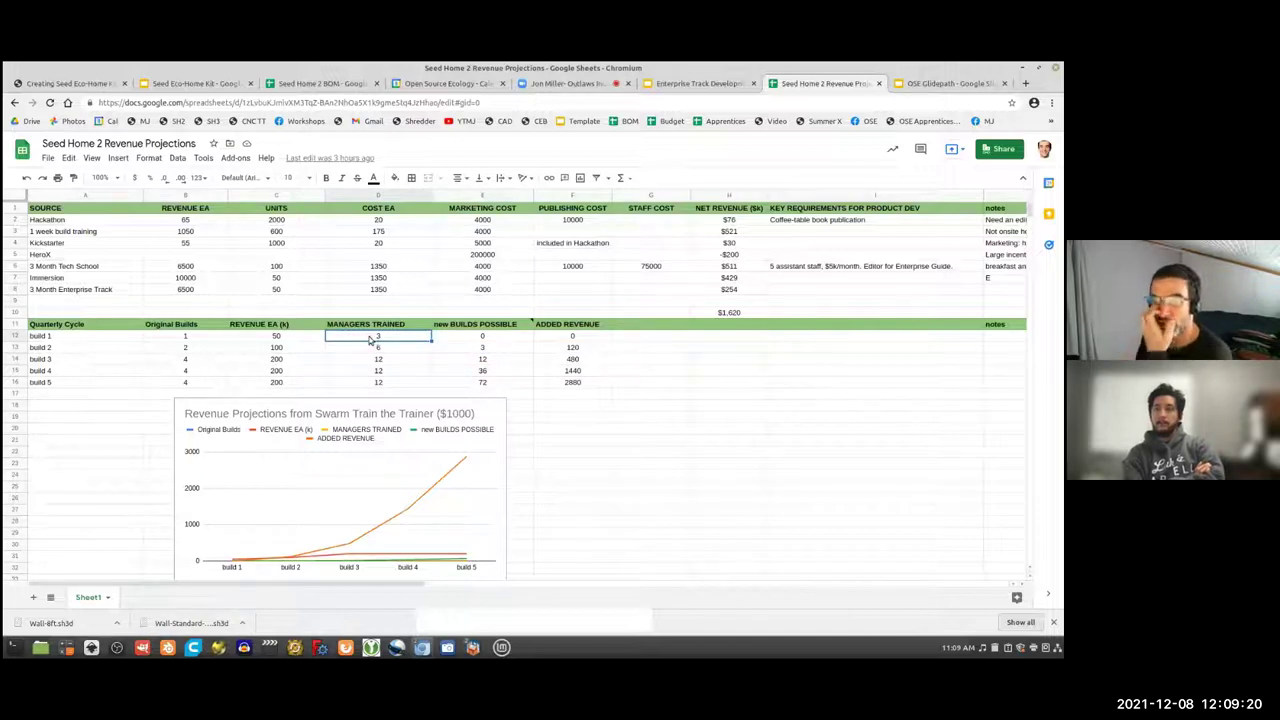
pyautogui.doubleClick(470, 360)
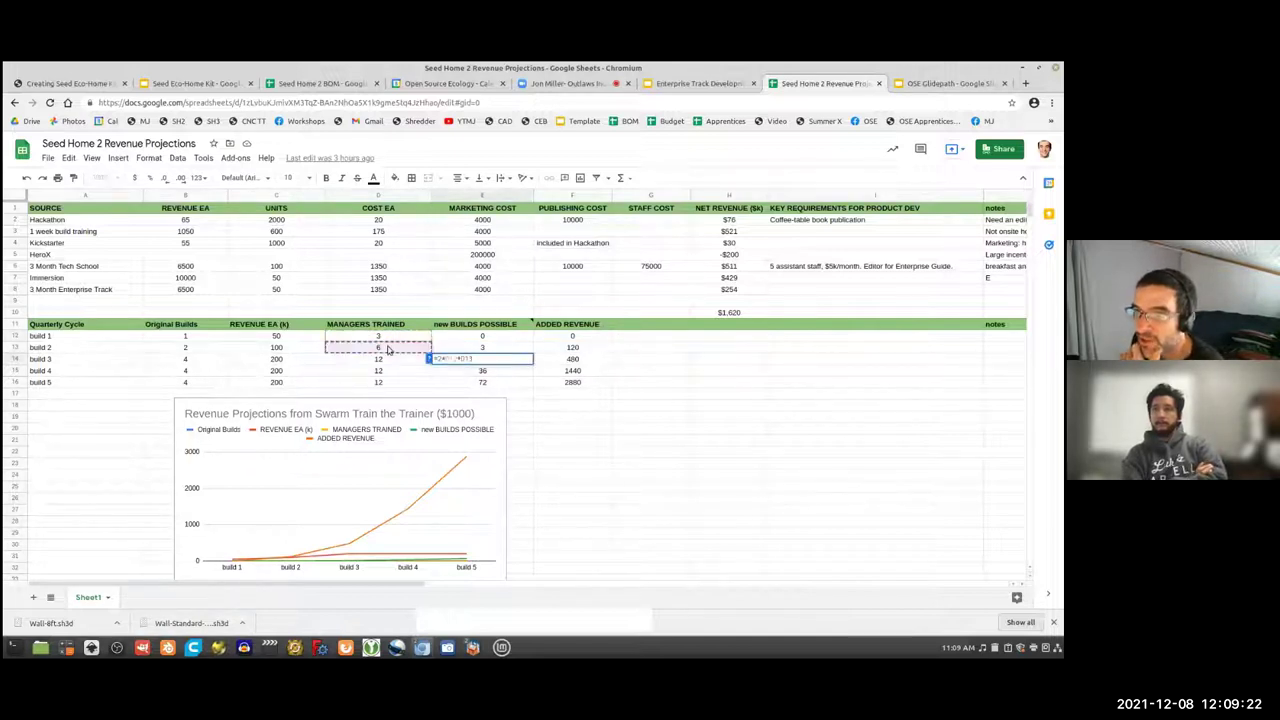
pyautogui.click(389, 347)
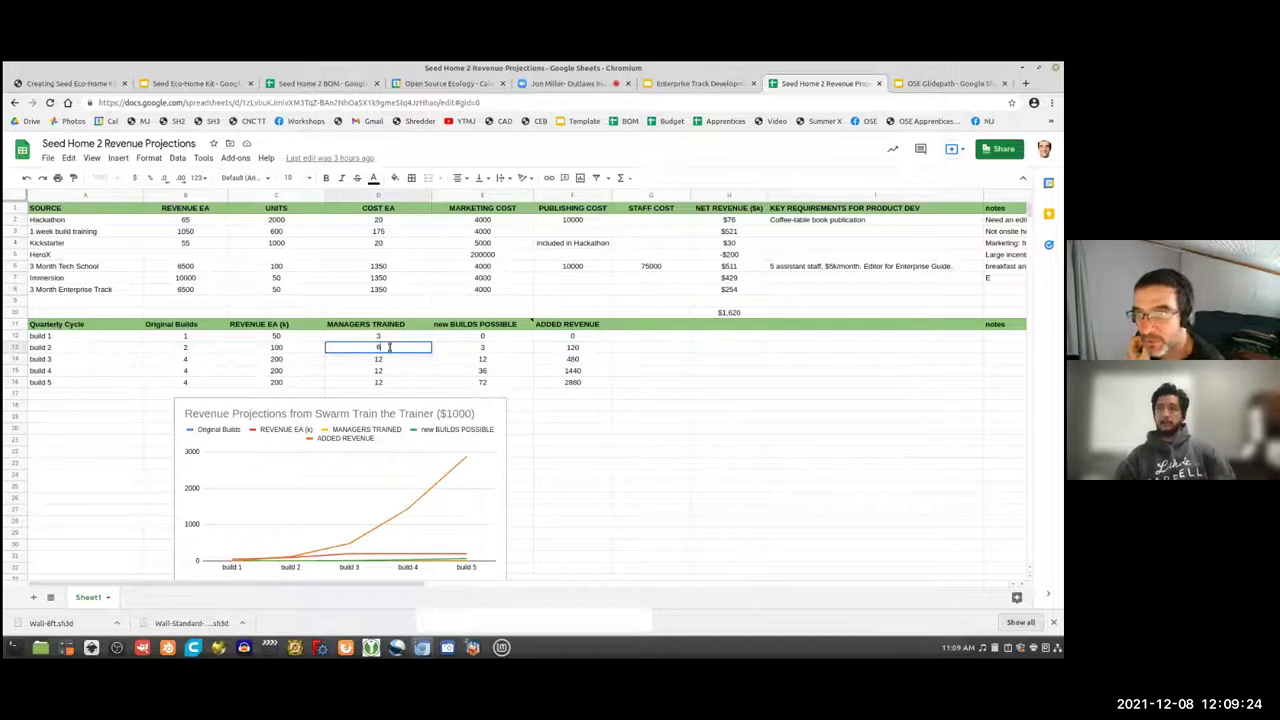
pyautogui.doubleClick(470, 362)
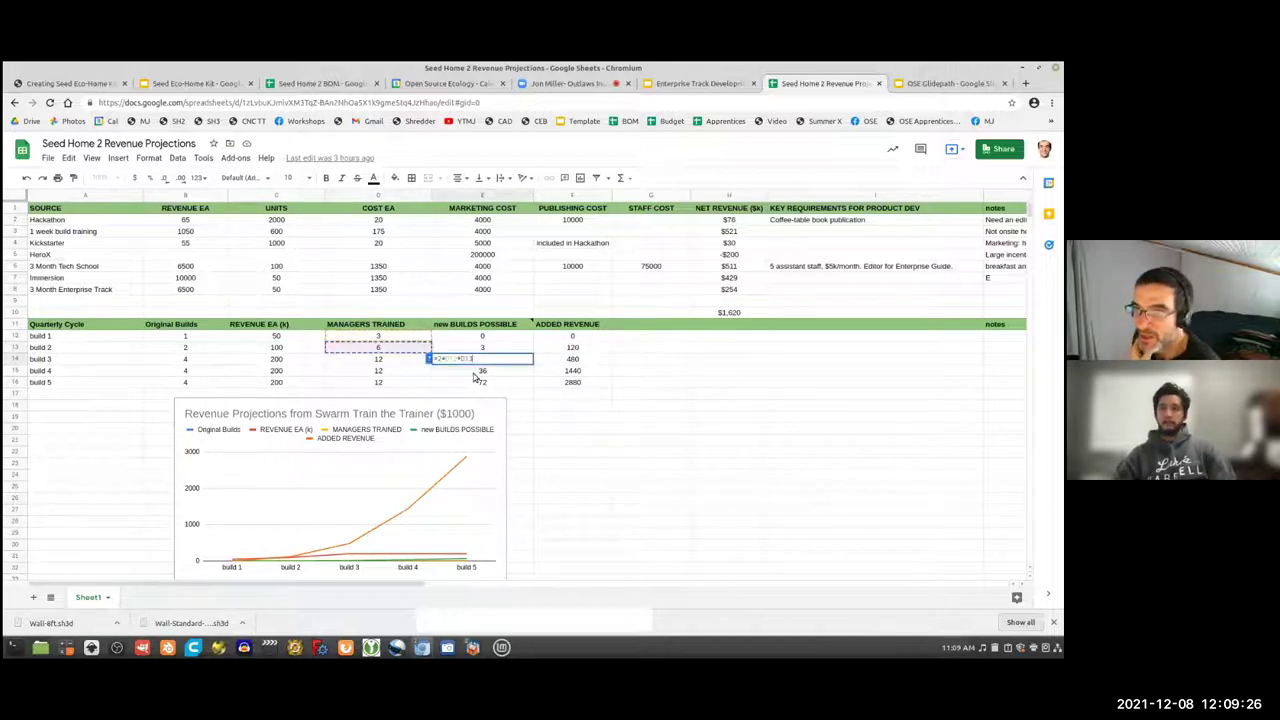
# Step: Inspect build 4's new builds possible formula and the managers trained cells of builds 2 and 3, leaving the formula unedited
pyautogui.doubleClick(474, 371)
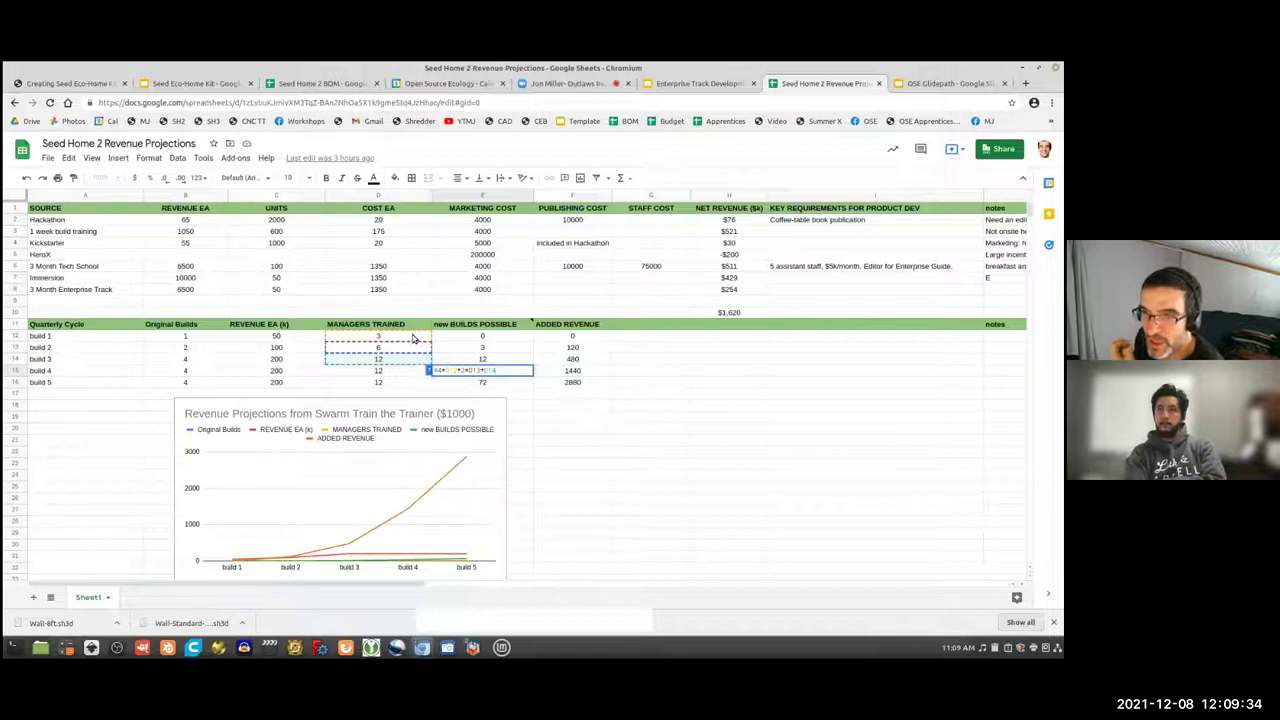
pyautogui.click(399, 352)
pyautogui.click(410, 360)
pyautogui.doubleClick(470, 372)
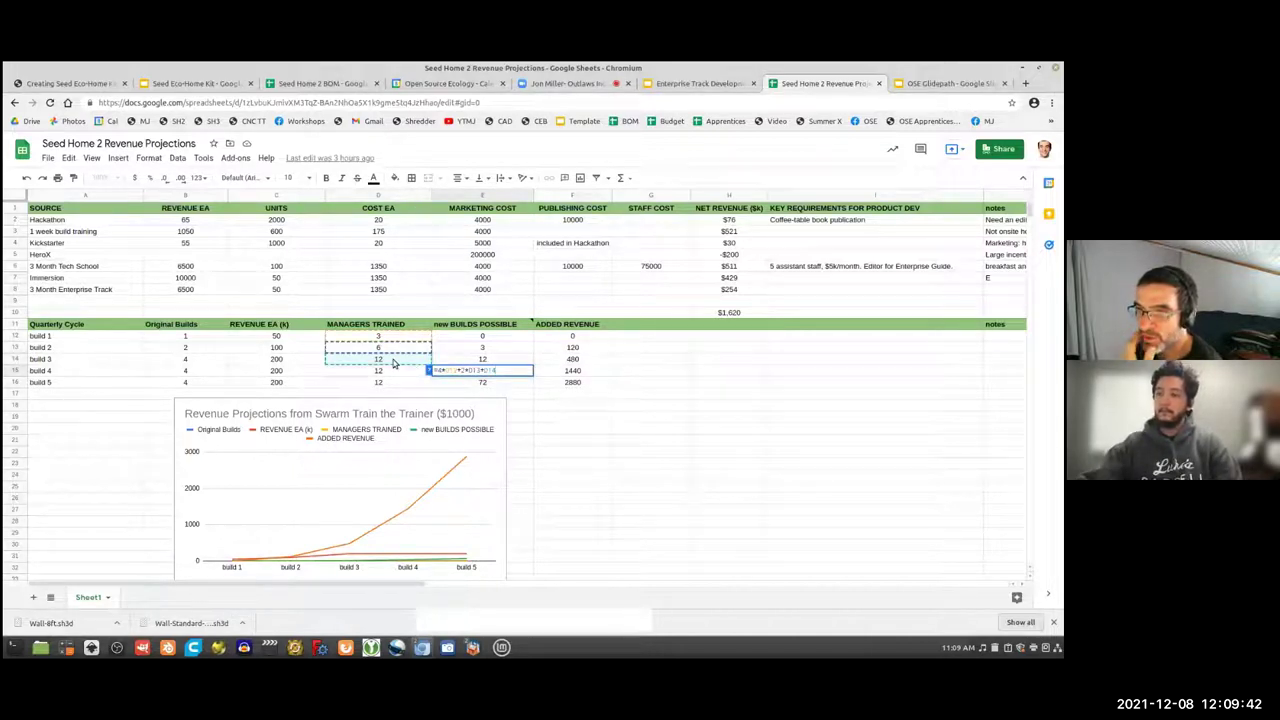
pyautogui.press('Escape')
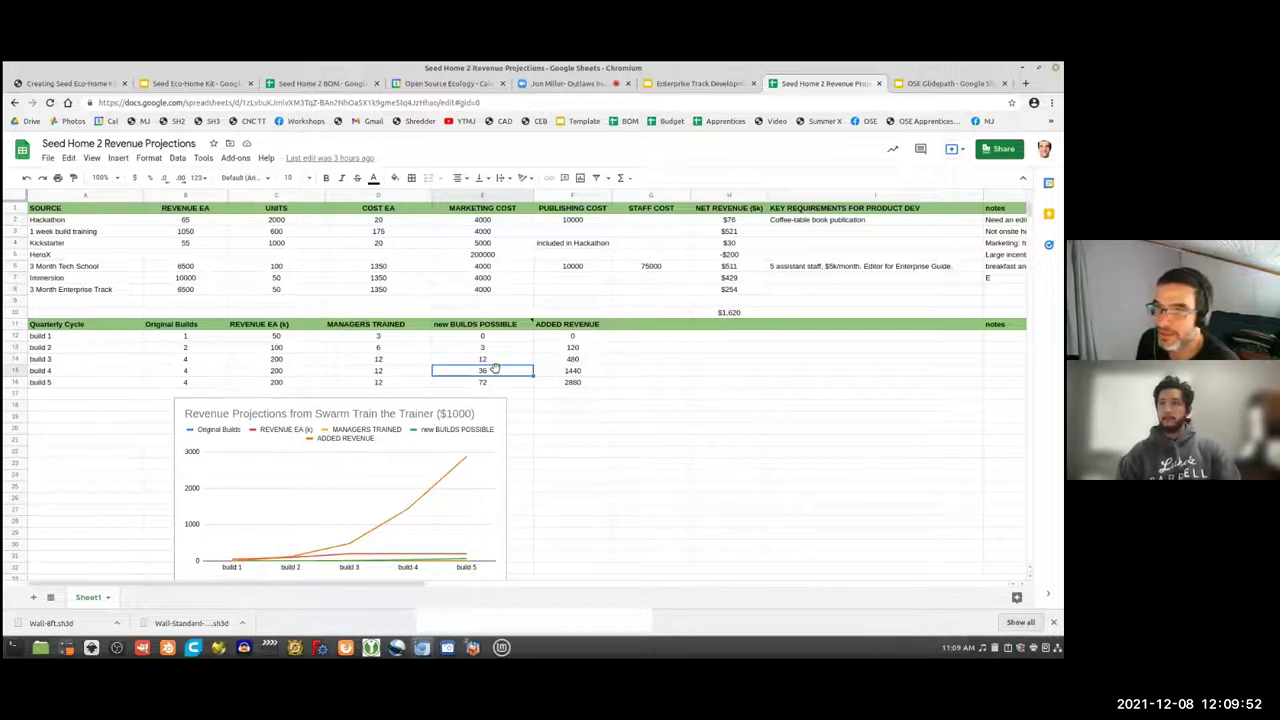
# Step: Inspect build 3's added revenue formula and its revenue each cell
pyautogui.doubleClick(569, 360)
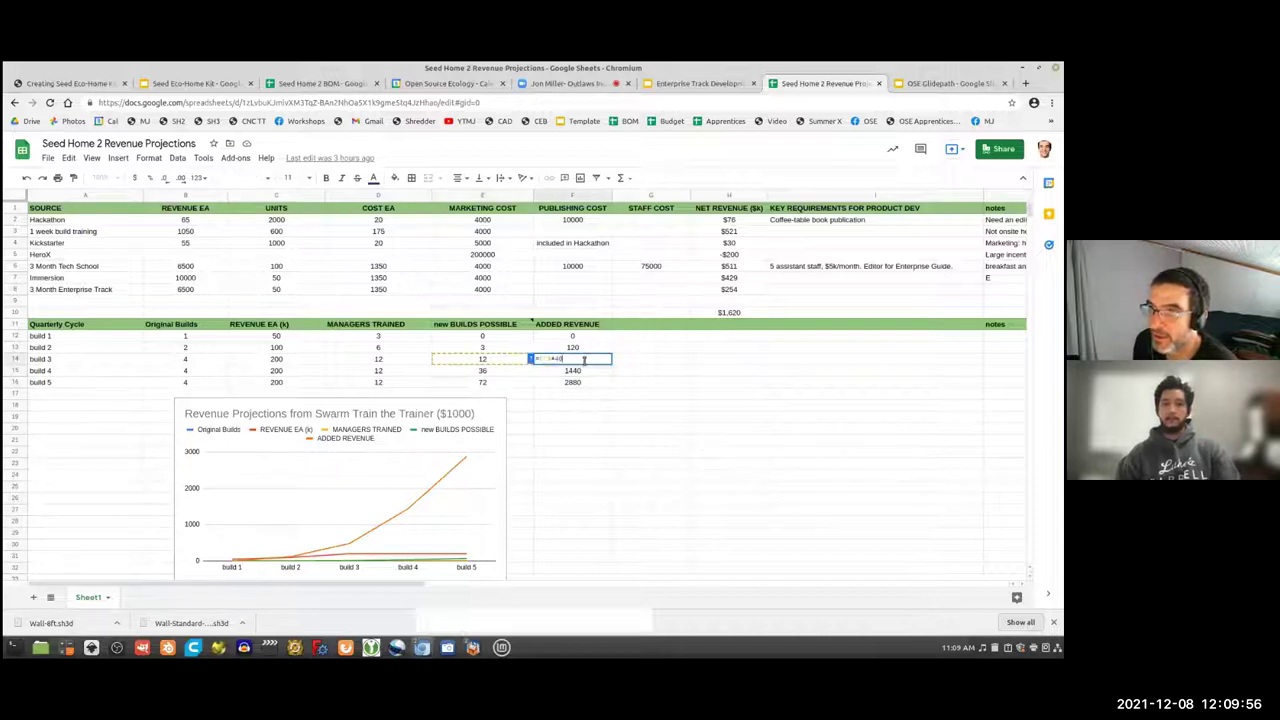
pyautogui.click(274, 361)
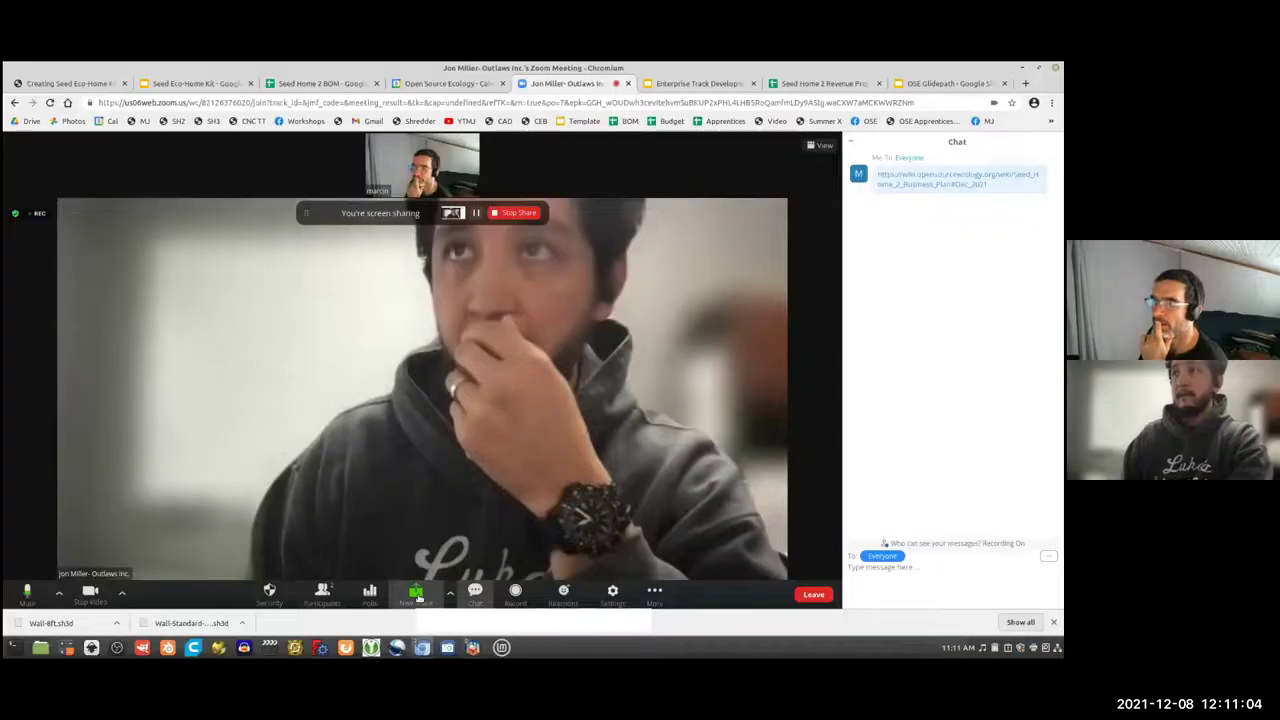
# Step: Return to the Seed Home 2 Revenue Projections sheet and view the full Swarm Train the Trainer revenue chart
pyautogui.click(815, 86)
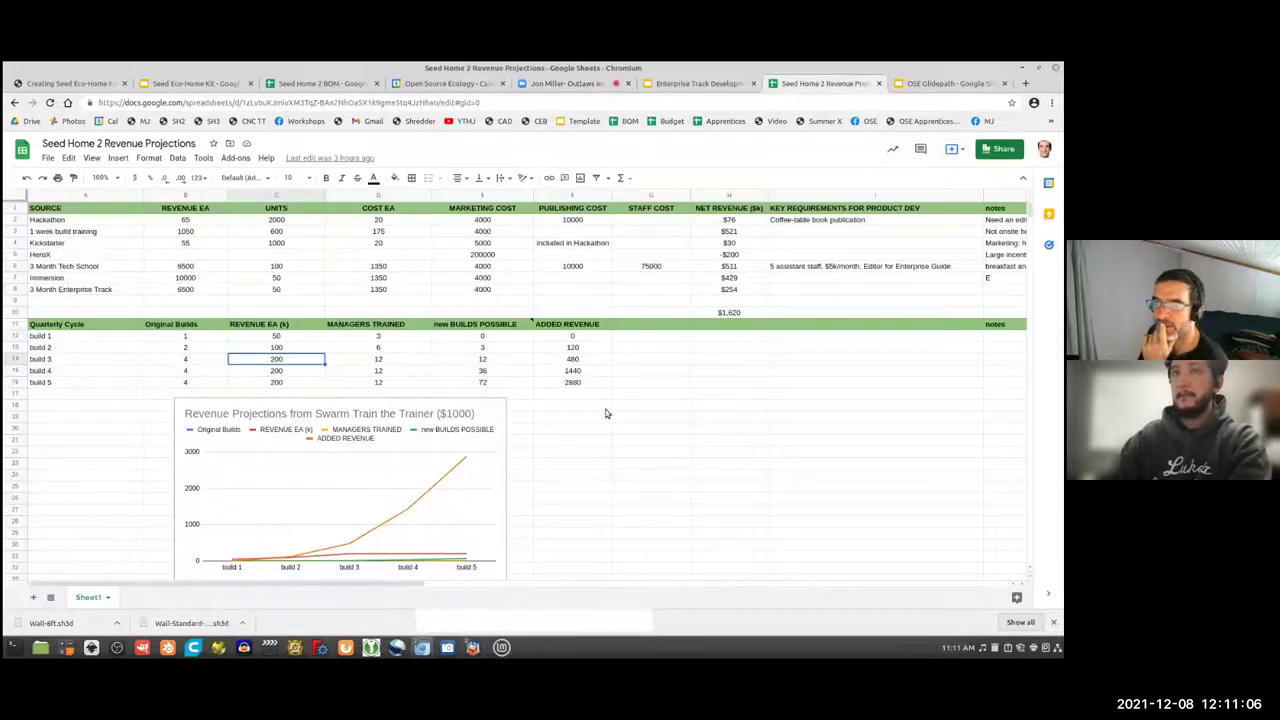
pyautogui.scroll(-2, 600, 420)
pyautogui.scroll(1, 418, 488)
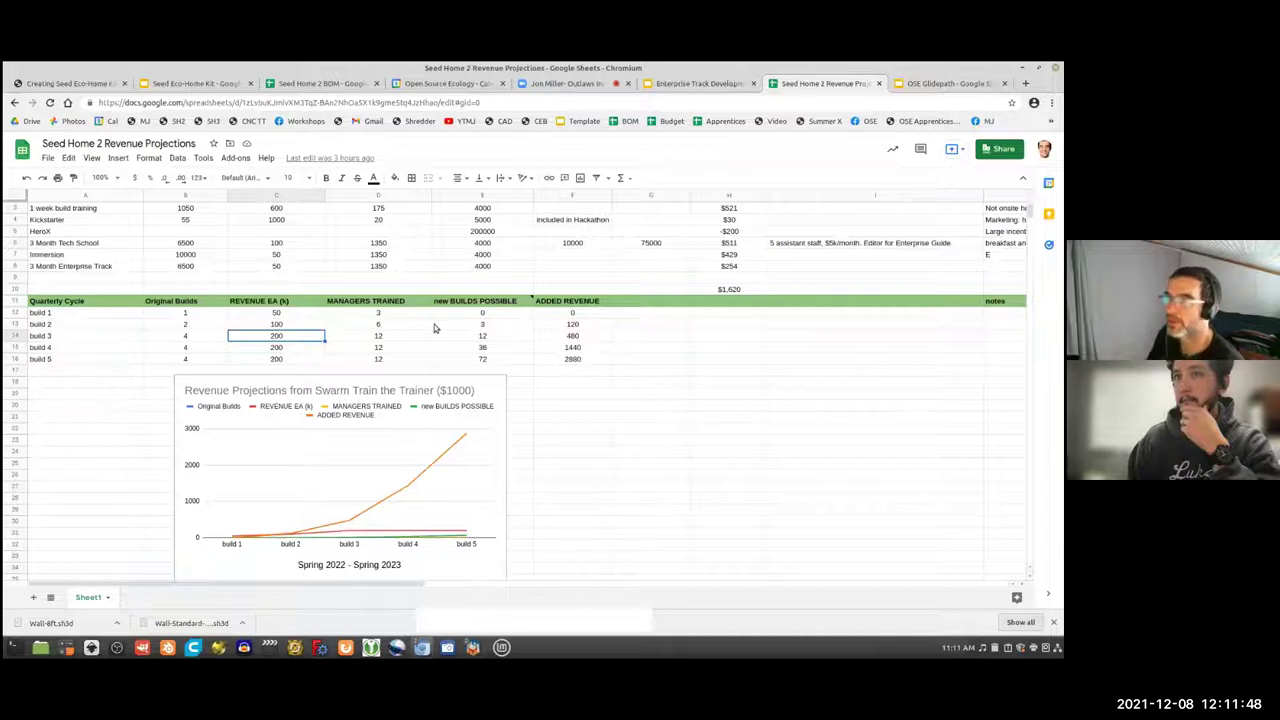
# Step: Switch from the revenue projections sheet to the Zoom meeting
pyautogui.click(678, 85)
pyautogui.click(566, 84)
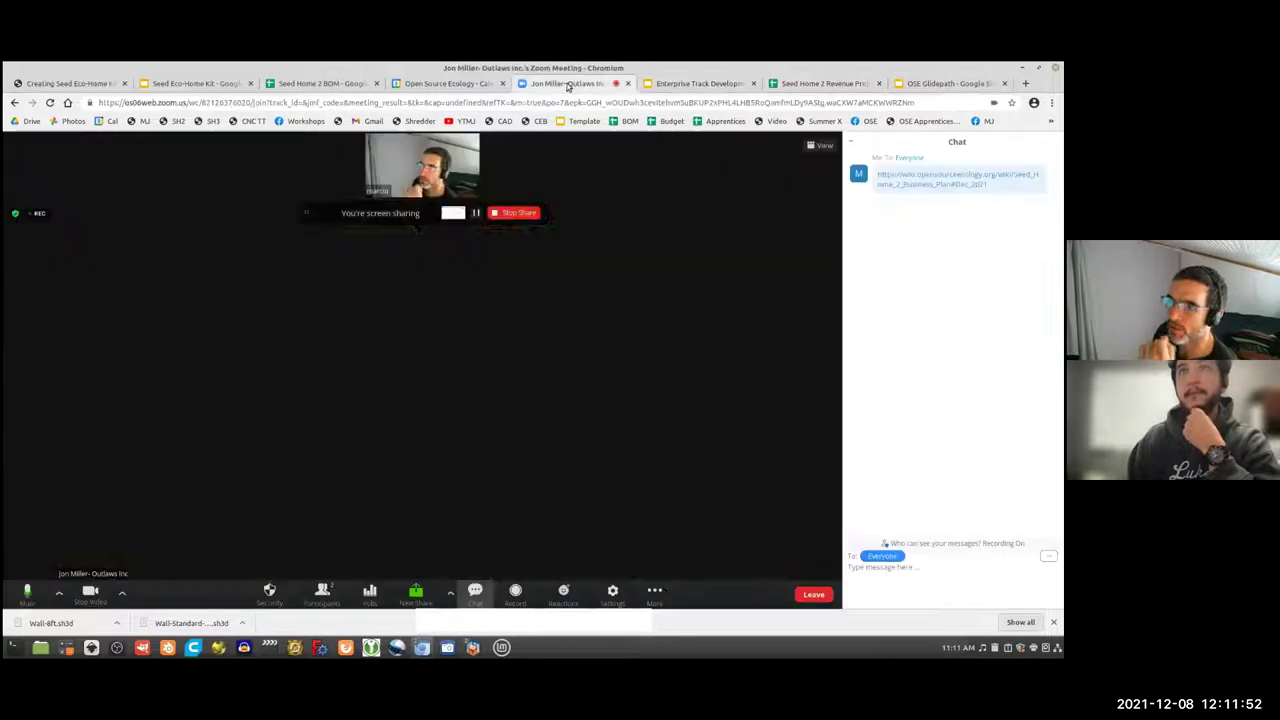